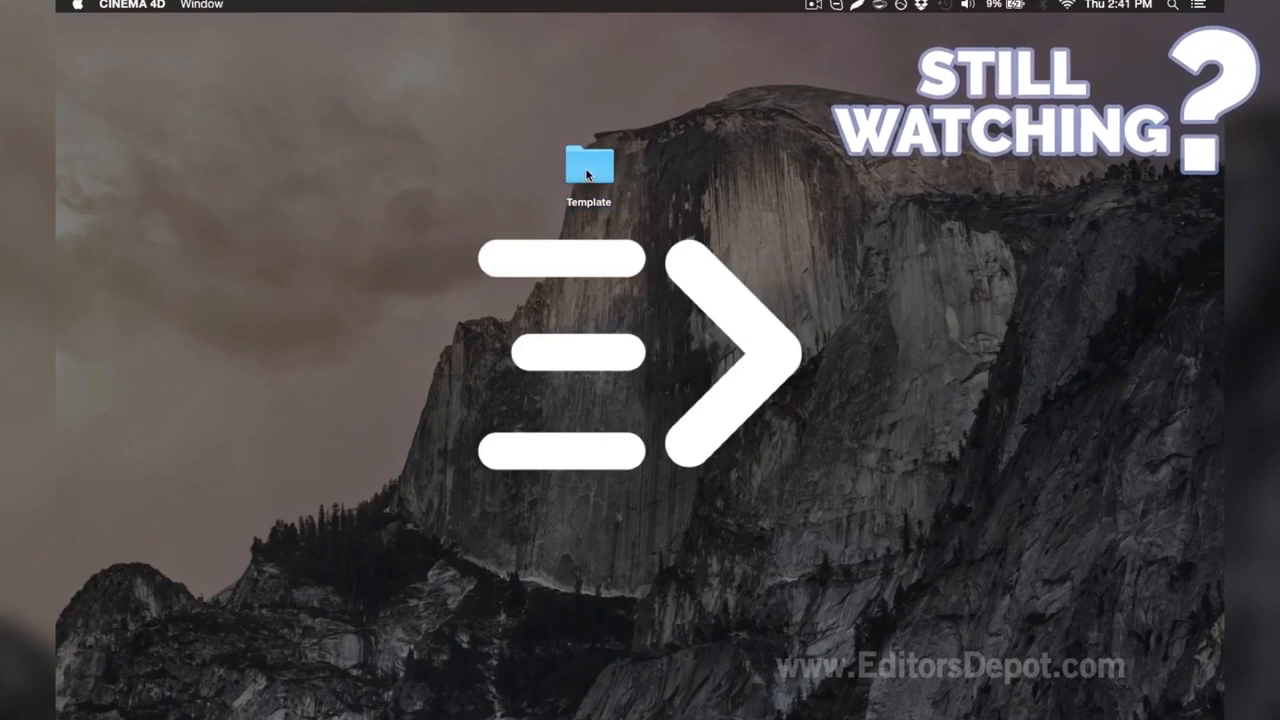
- Open the Template V8.0.c4d project from the Template folder on the desktop in Cinema 4D
left_click(587, 174)
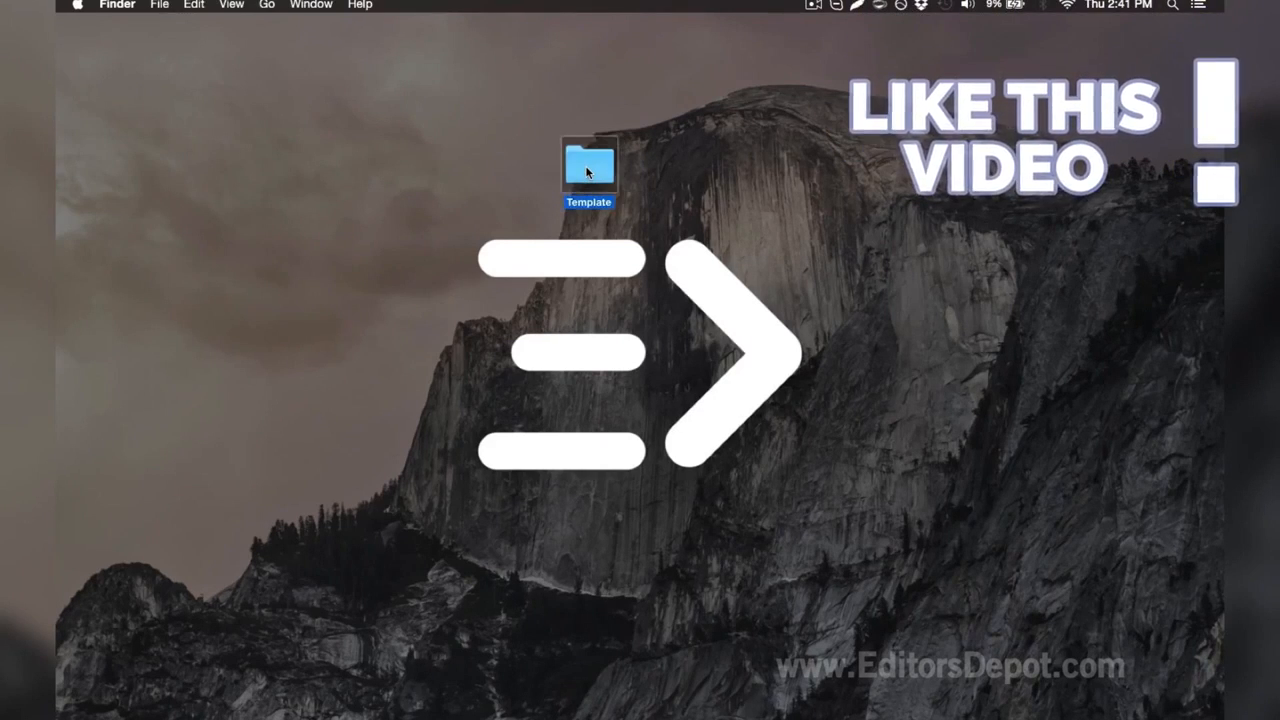
double_click(587, 172)
left_click(700, 230)
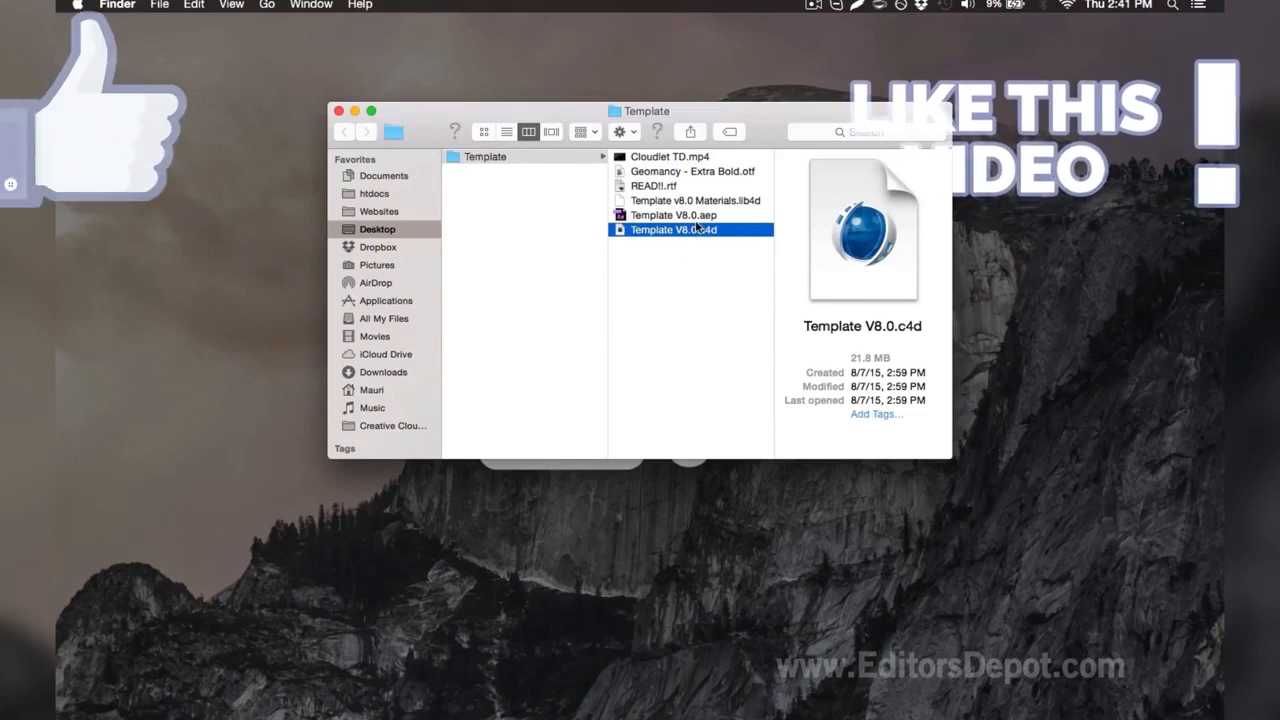
left_click(1011, 708)
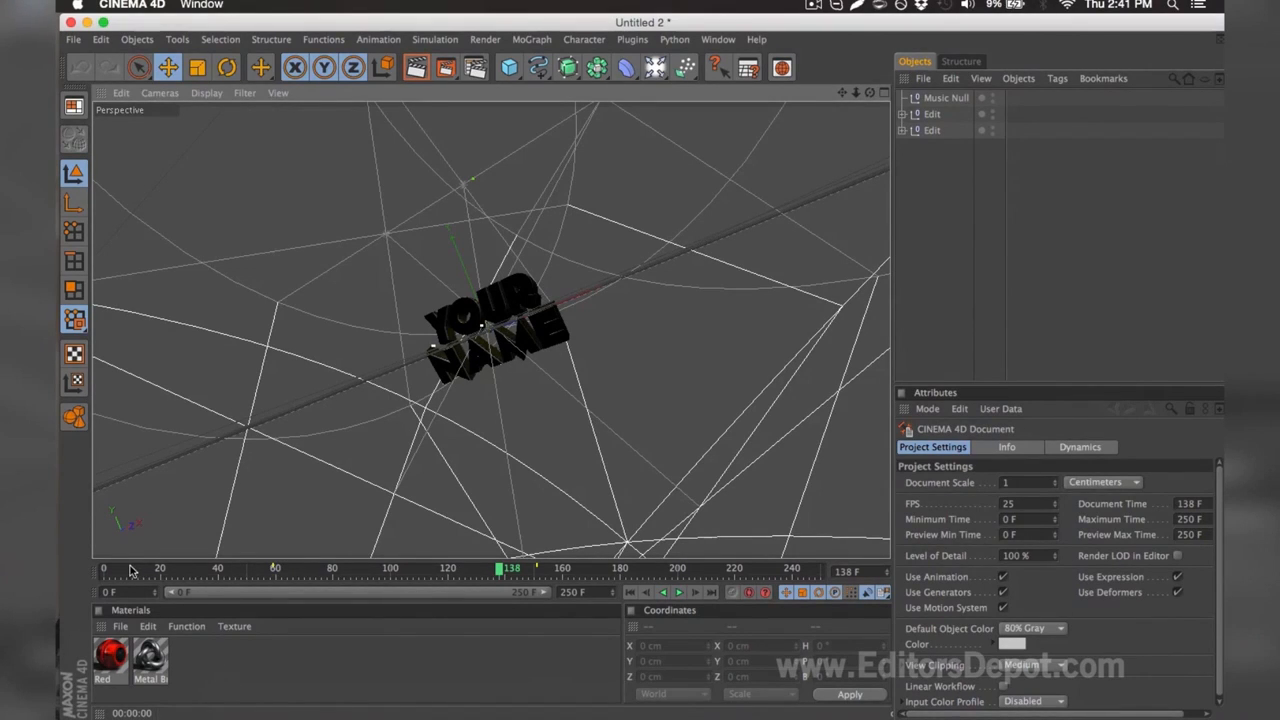
- Move the animation to frame 161 and expand both Edit groups in the object hierarchy
left_click_drag(130, 570, 566, 561)
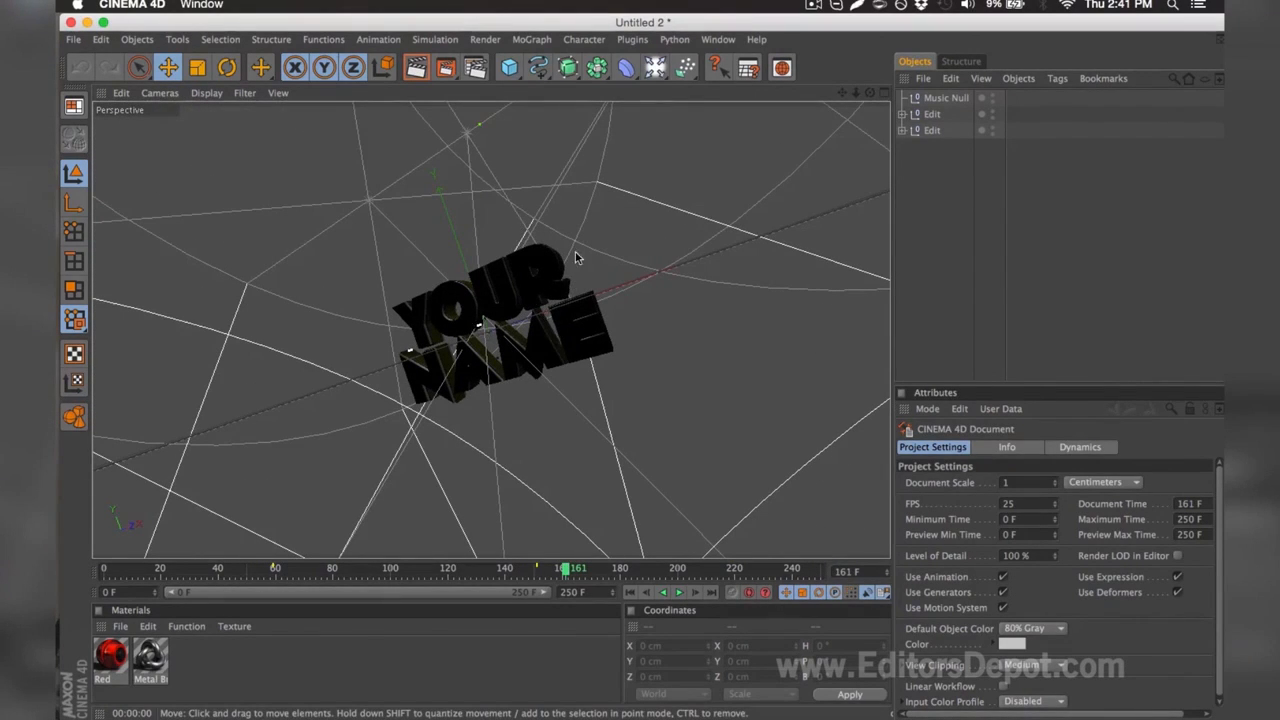
left_click(902, 115)
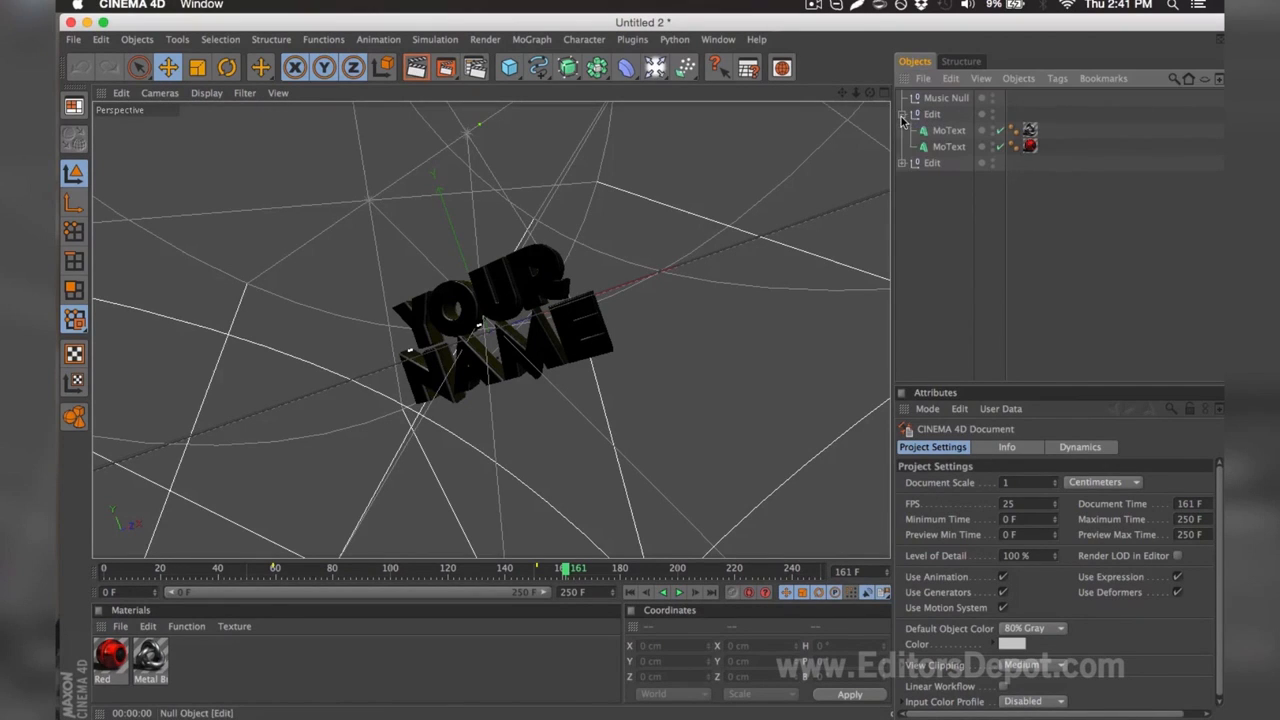
left_click(902, 162)
- Check the font assigned to the MoText.1 object in the second Edit group, then deselect it
left_click(932, 182)
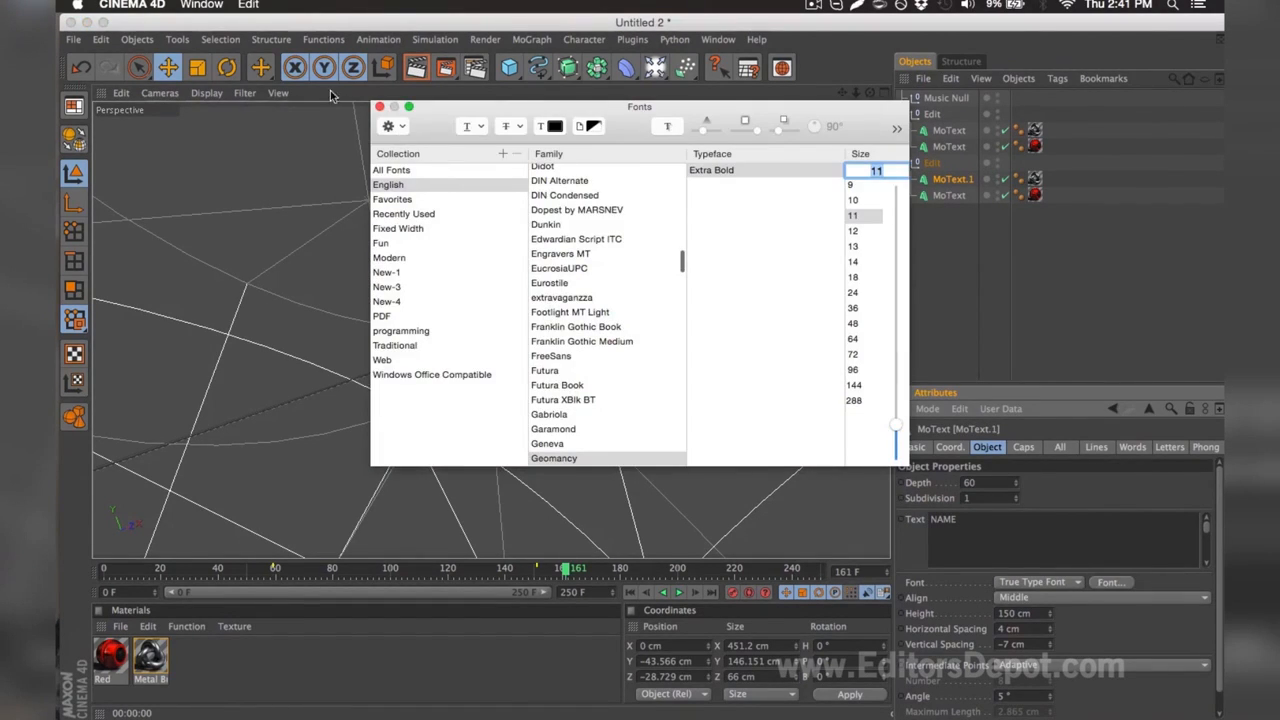
left_click(379, 106)
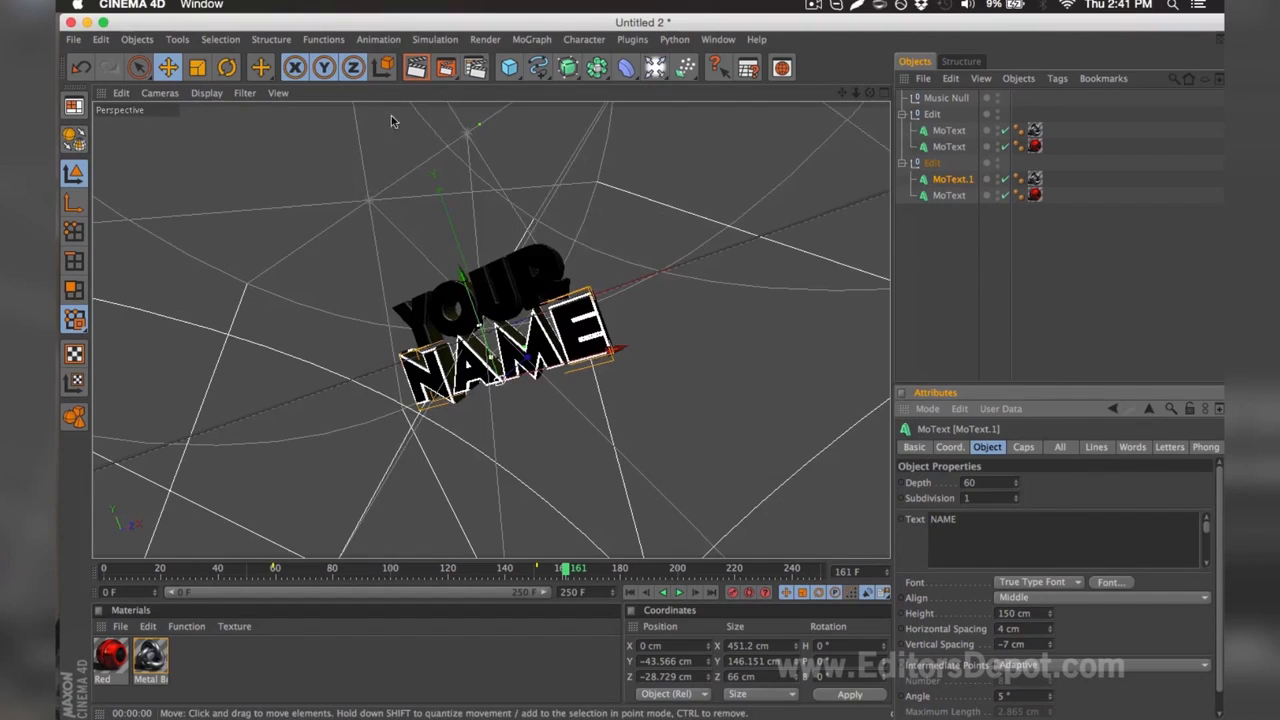
left_click(943, 333)
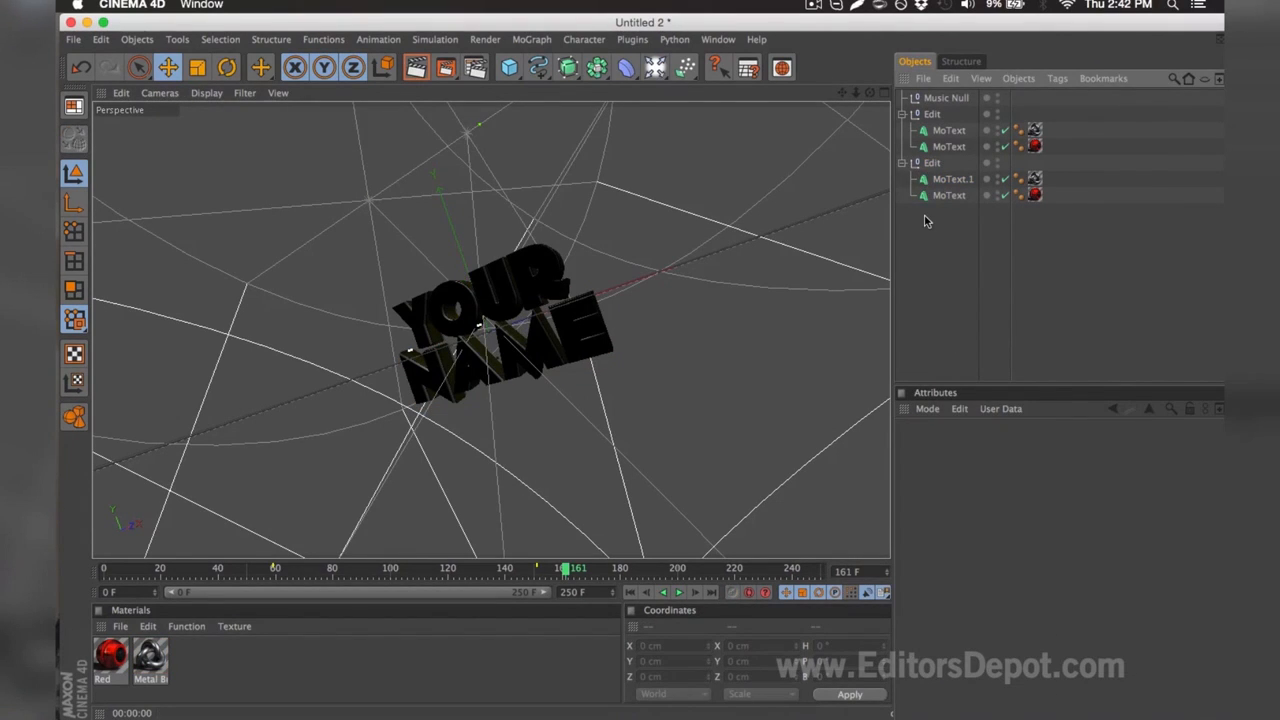
- Change the text of both MoText objects in the first Edit group to EDITORS and render the active view
left_click(945, 132)
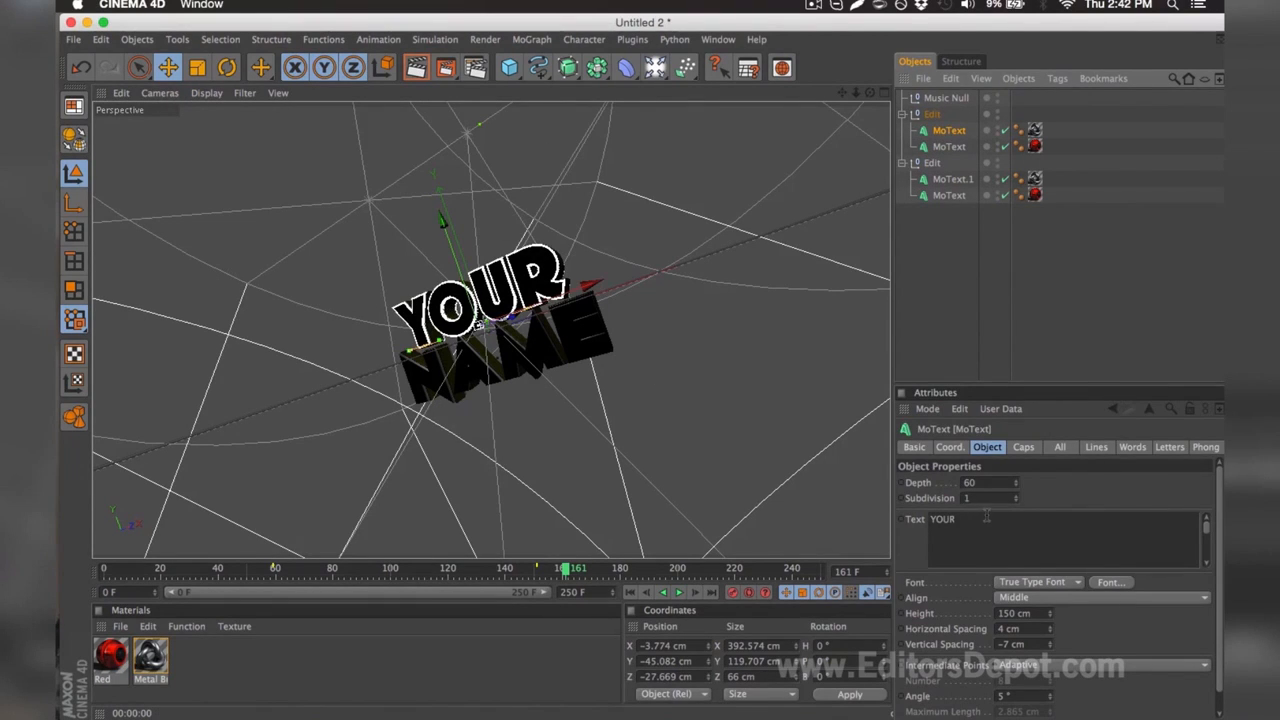
left_click(990, 530)
key("super+a")
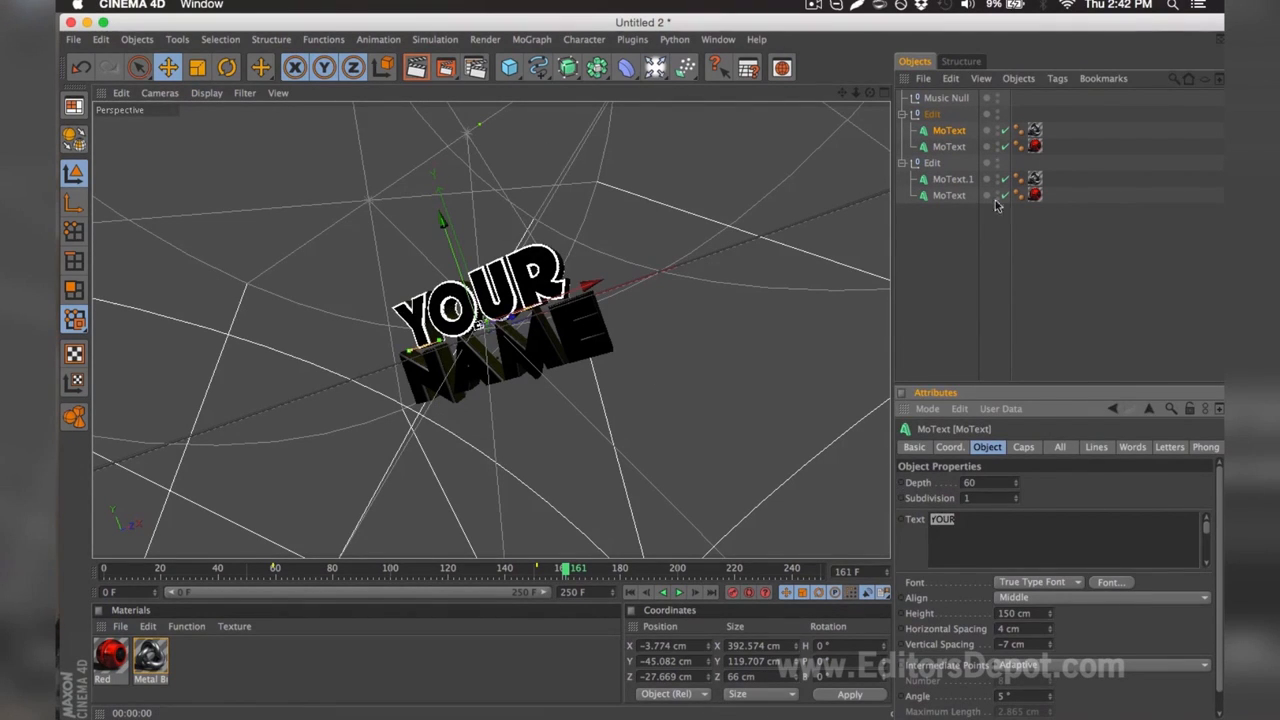
type("EDITORS")
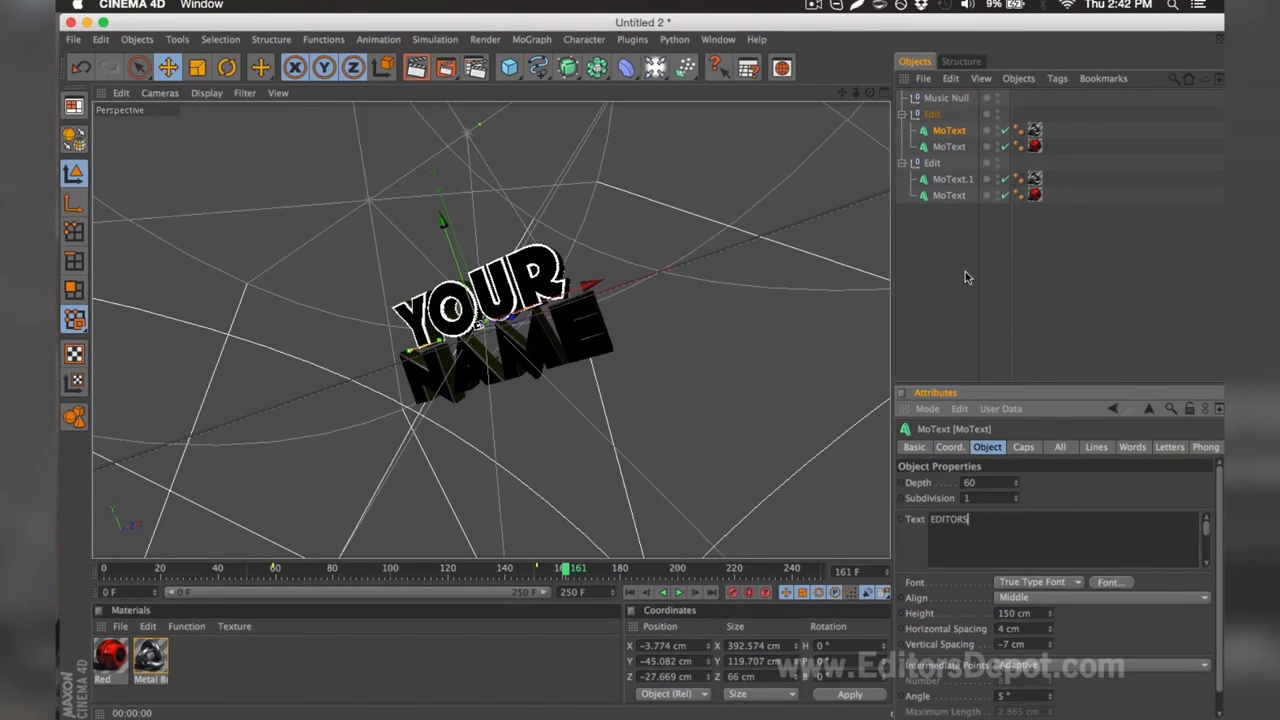
left_click(949, 146)
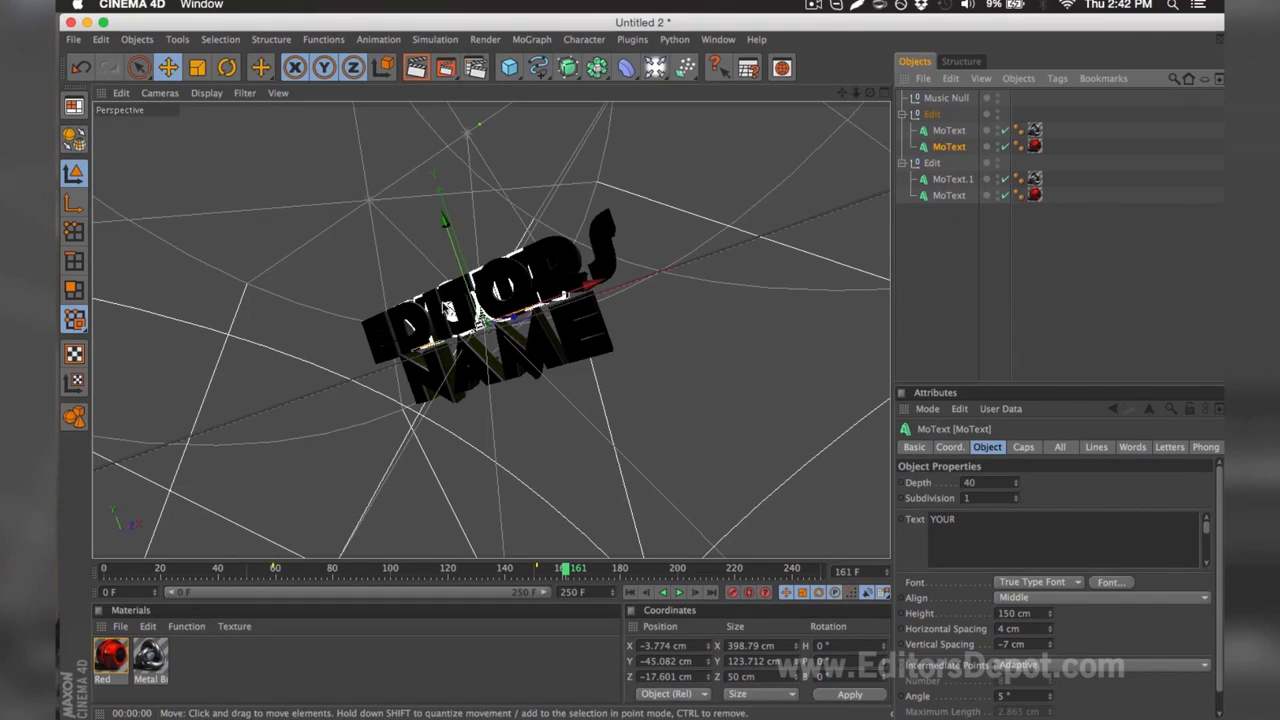
double_click(990, 530)
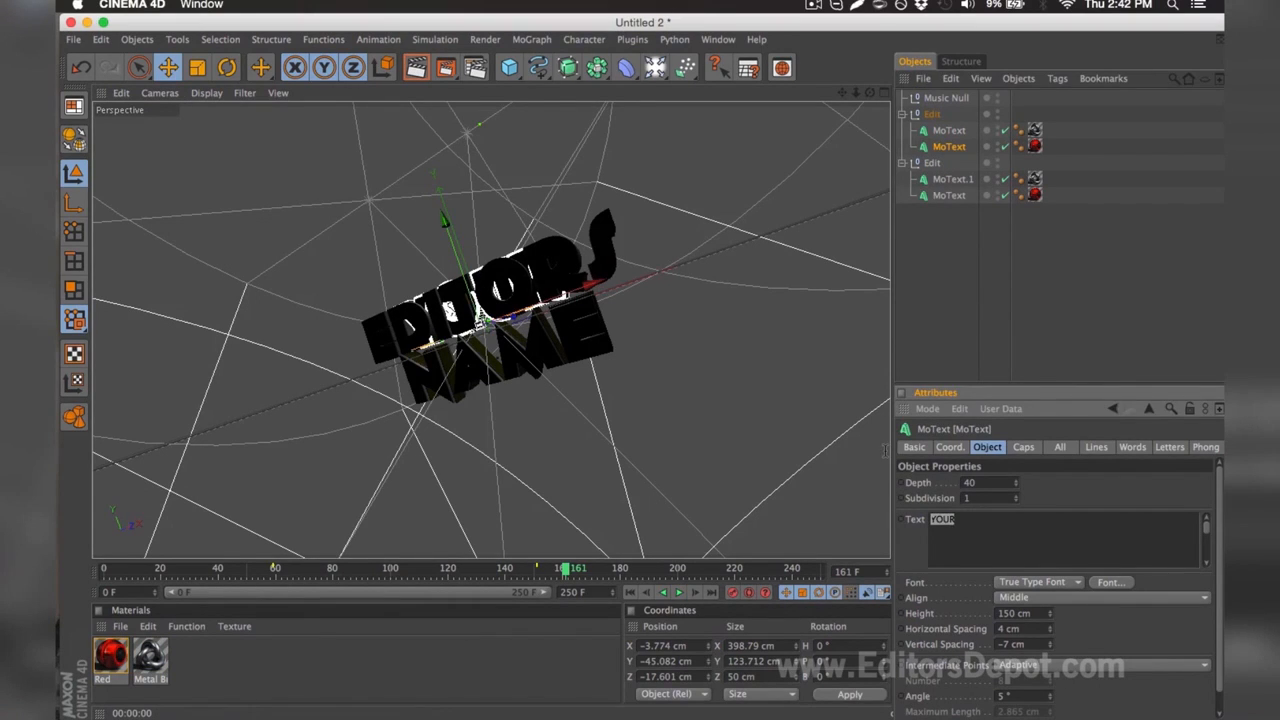
type("EDITORS")
left_click(943, 288)
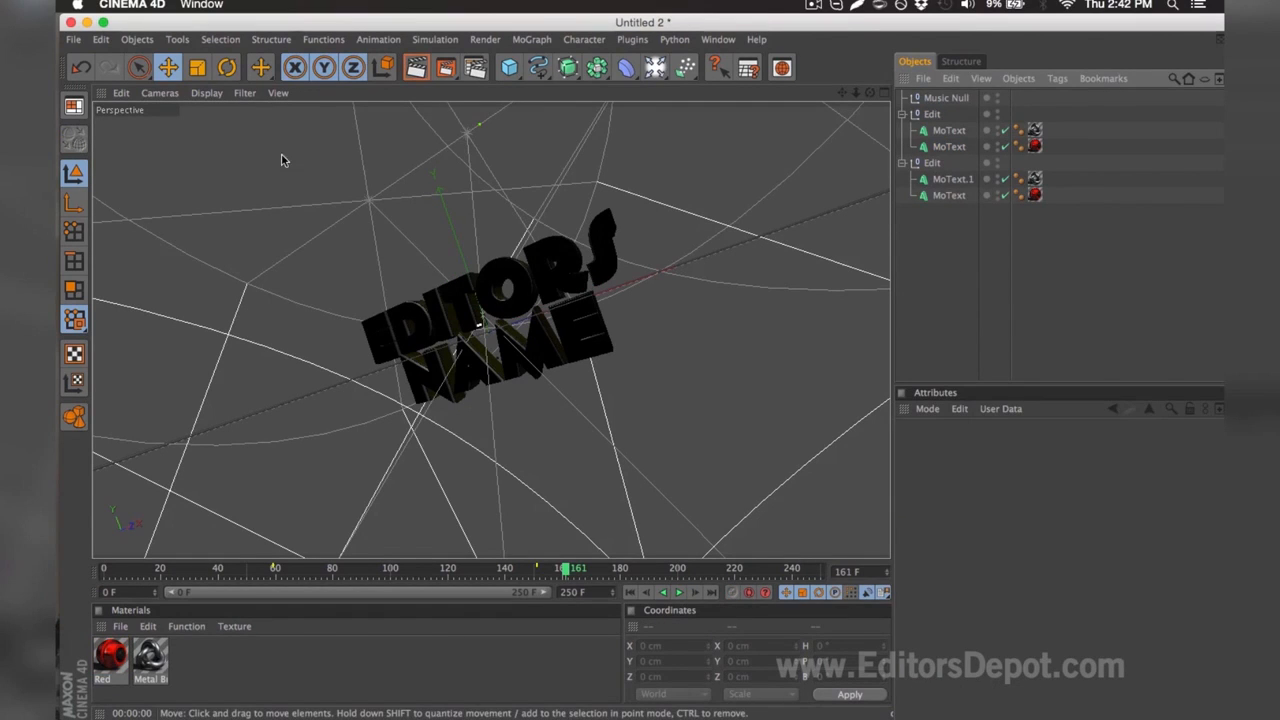
left_click(416, 67)
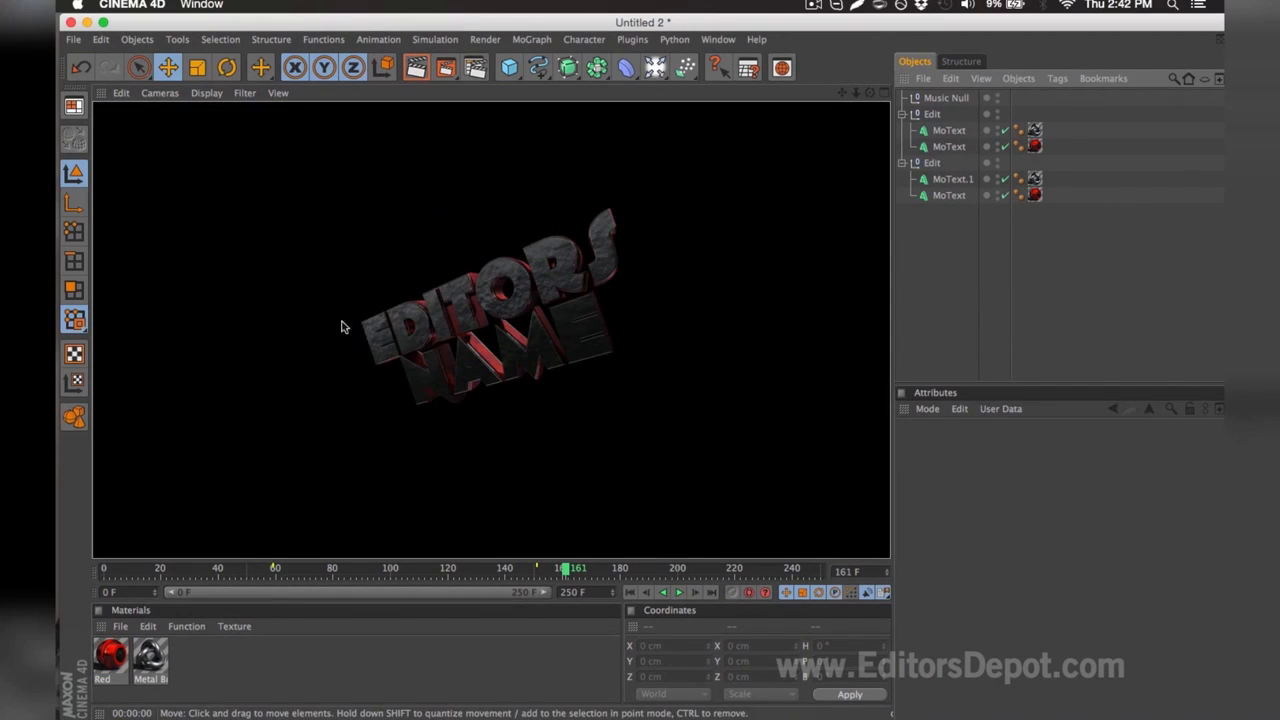
- Change the text of both MoText objects in the second Edit group to DEPOT and preview the rendered view
left_click(953, 179)
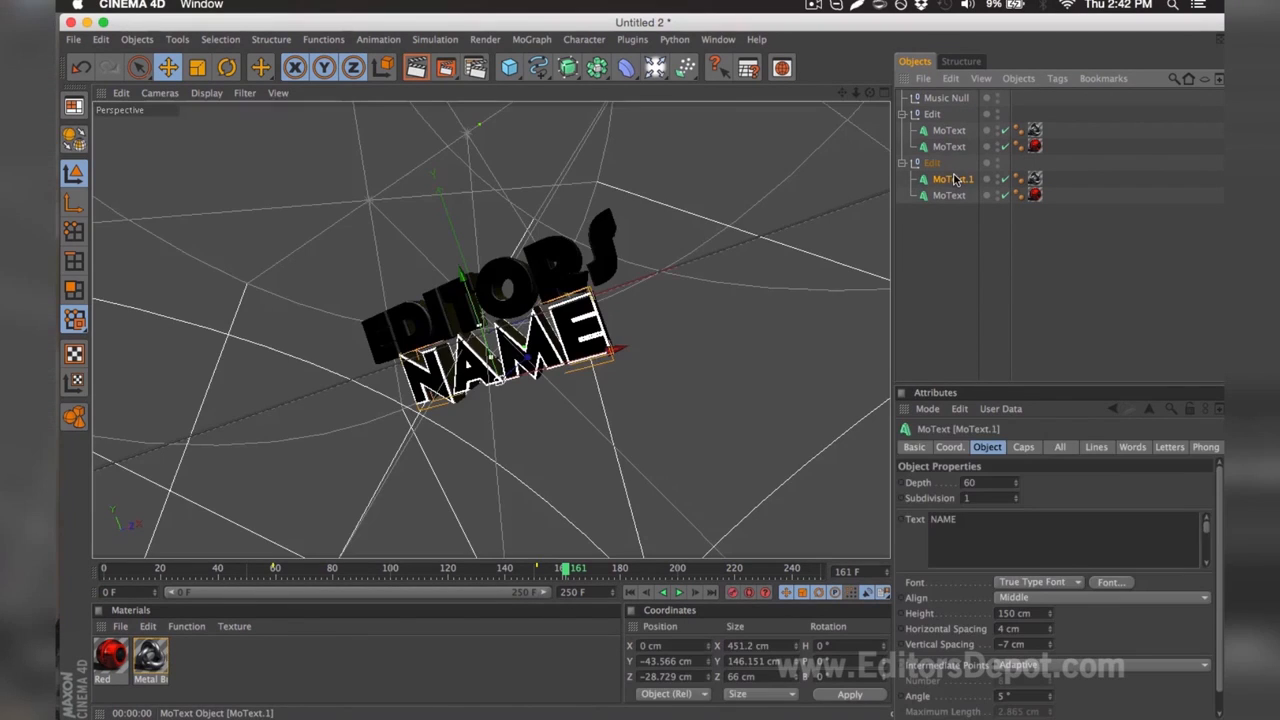
left_click(950, 195, "shift")
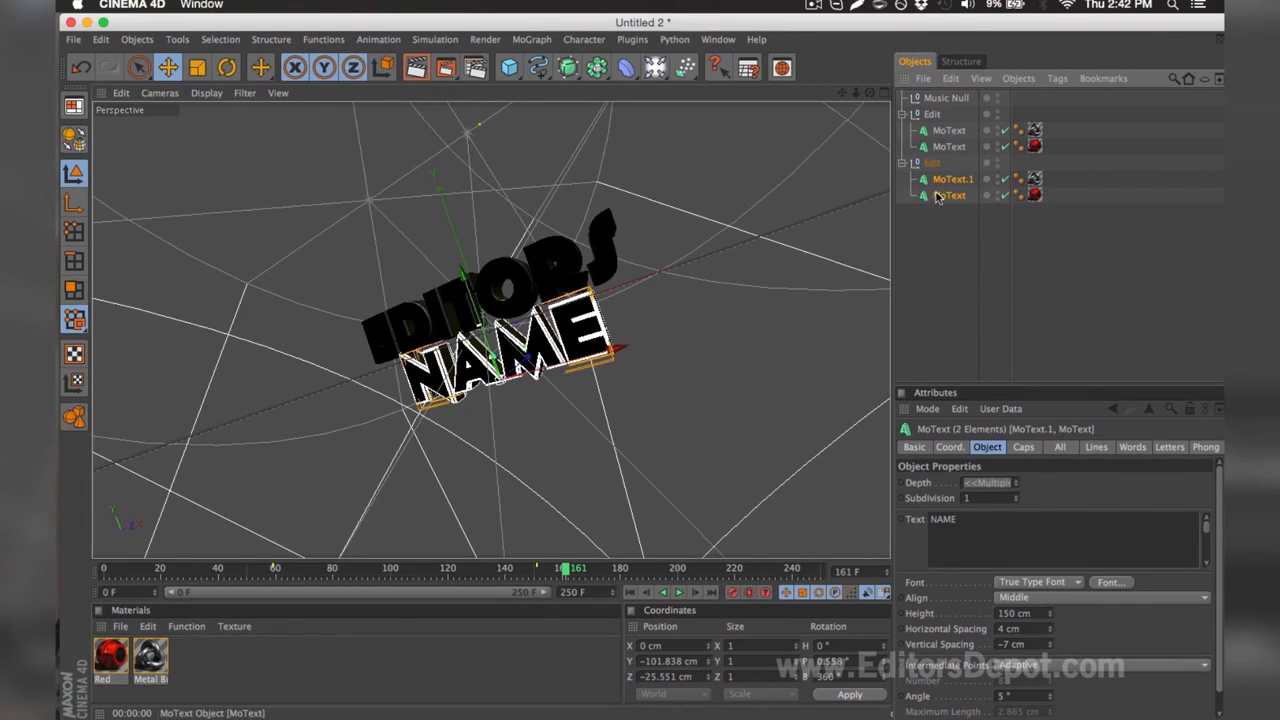
double_click(943, 519)
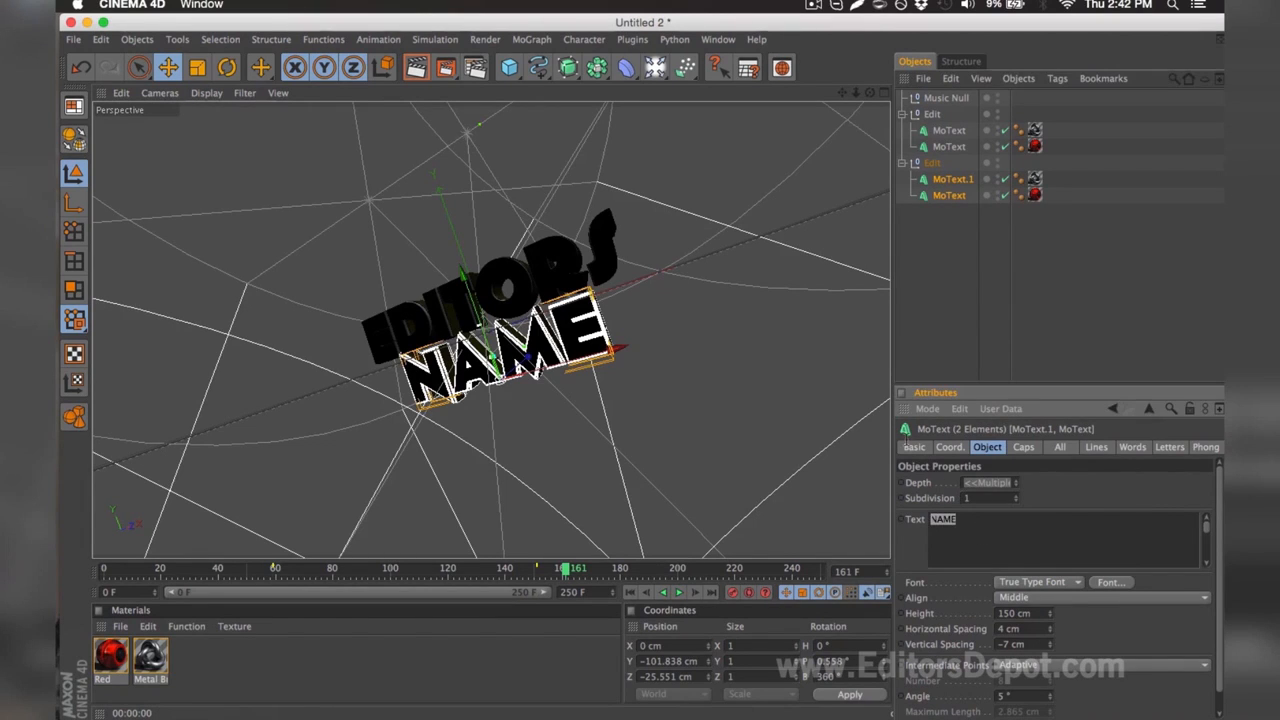
type("DEPOT")
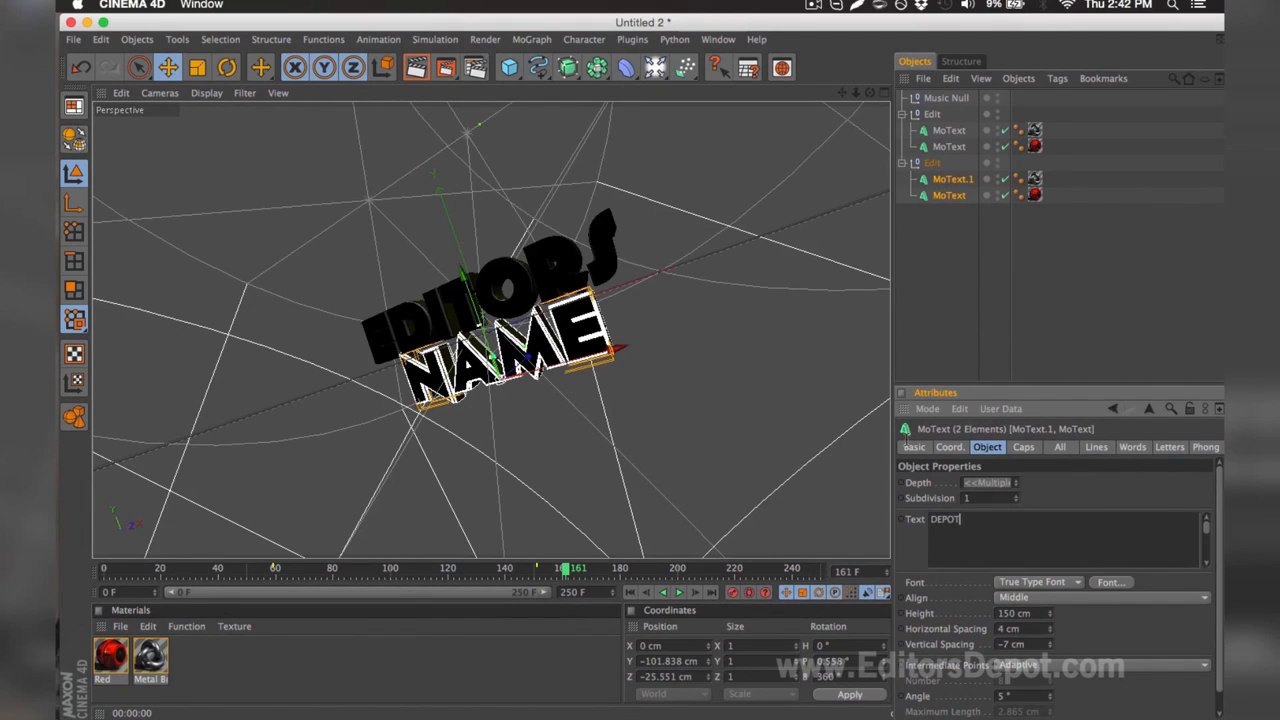
left_click(912, 279)
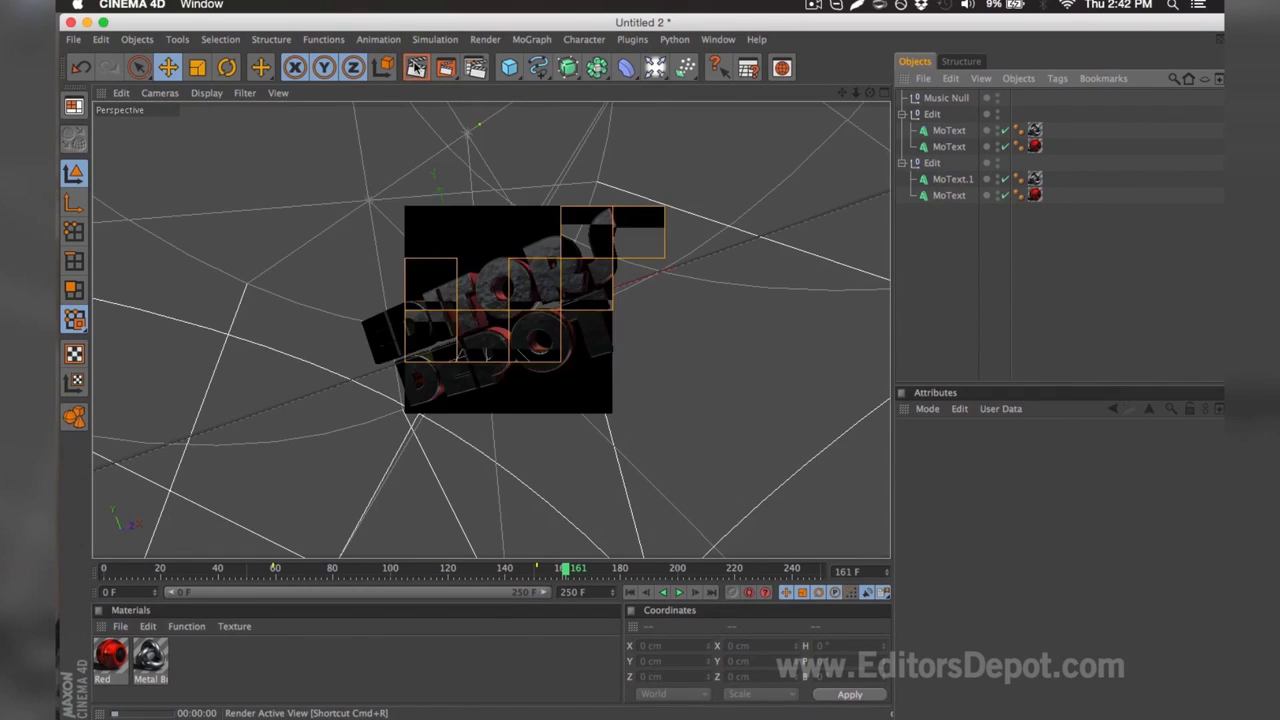
left_click(416, 67)
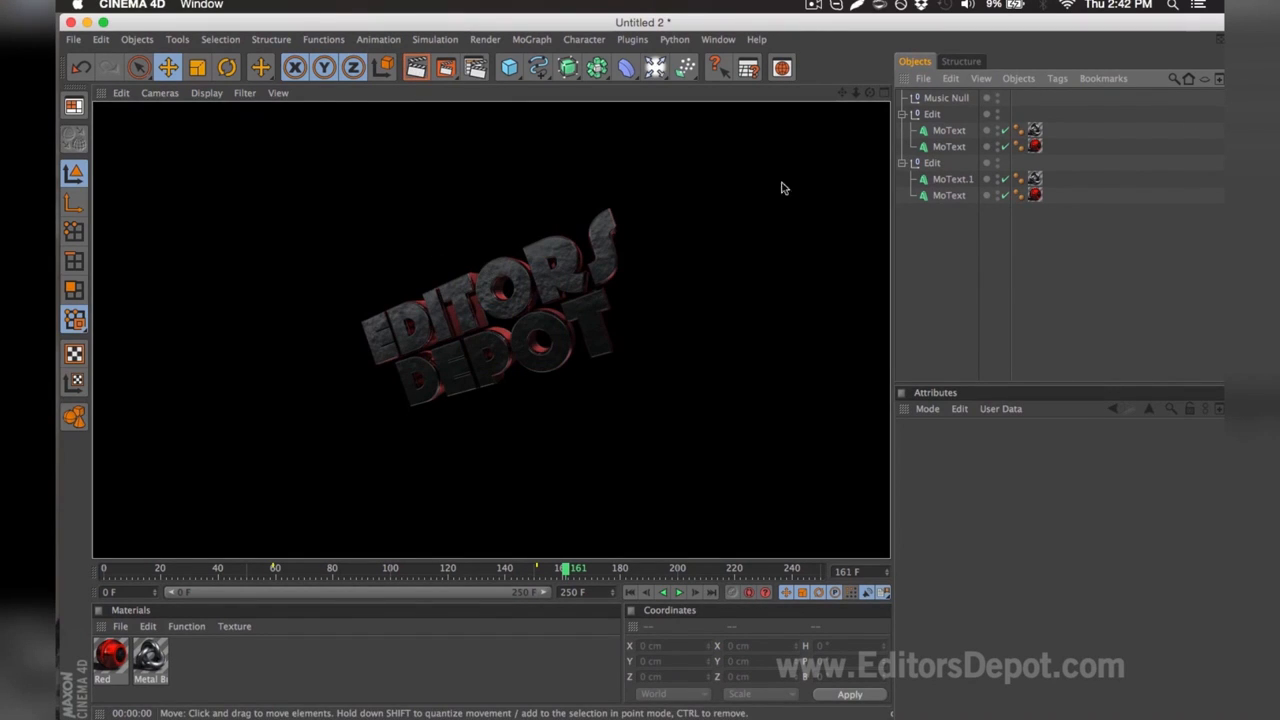
left_click(606, 196)
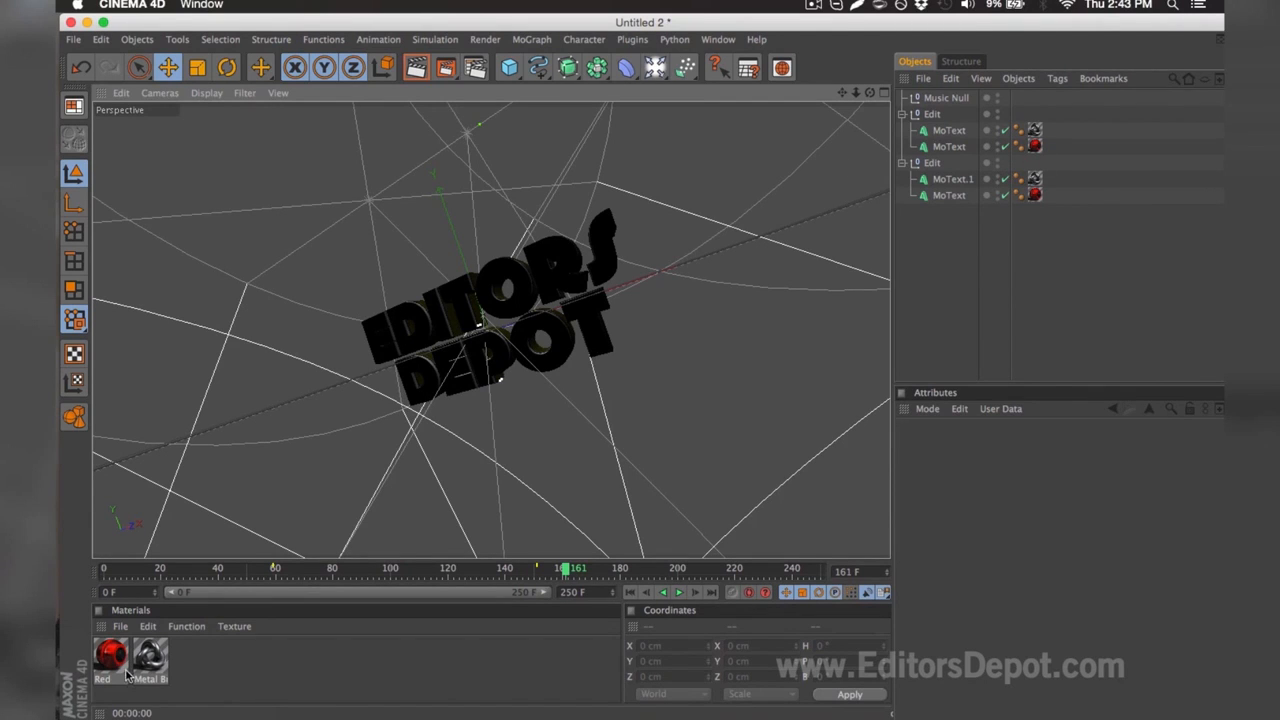
- Set the Red material's color to R 217, G 46, B 210 and close the Material Editor
double_click(111, 657)
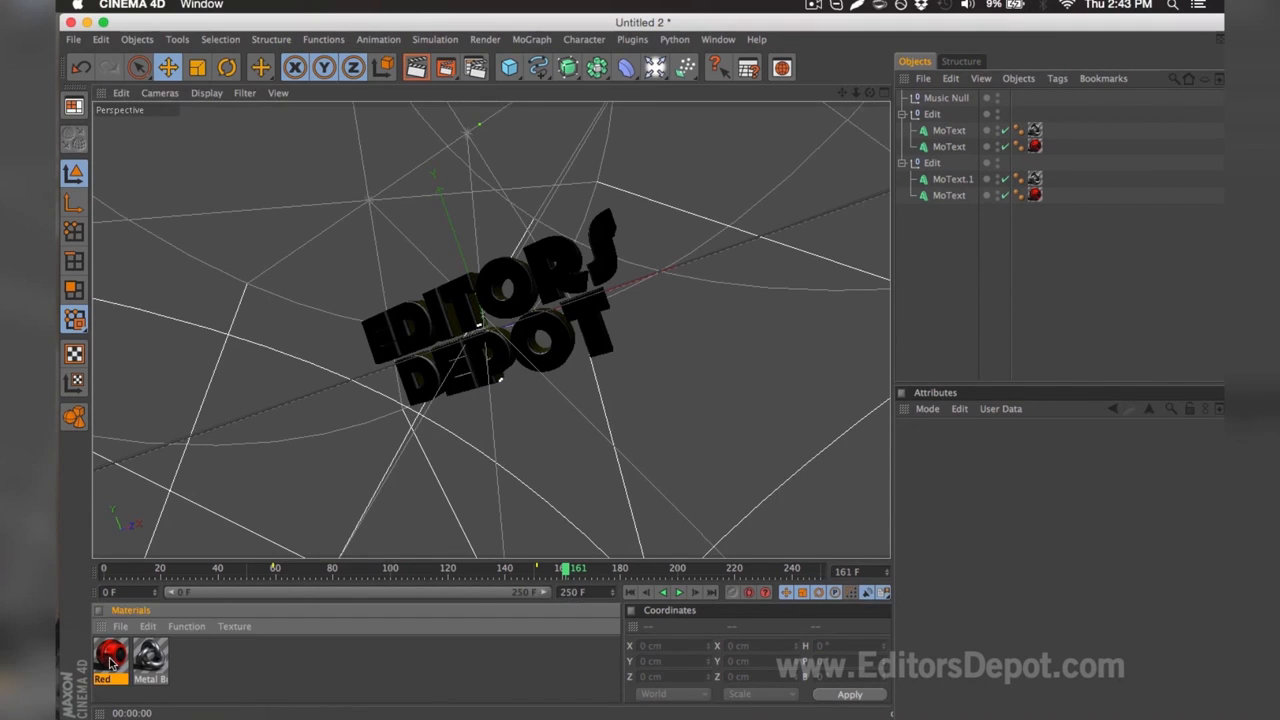
left_click_drag(695, 165, 783, 194)
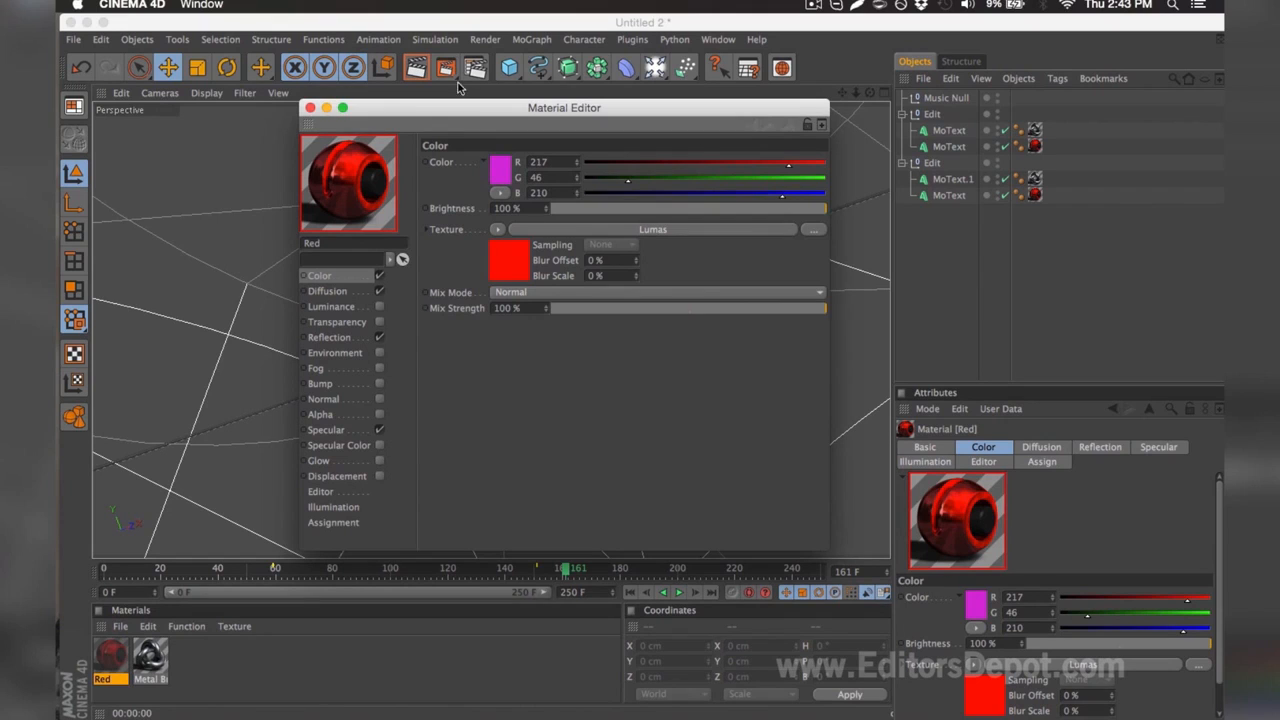
left_click(310, 107)
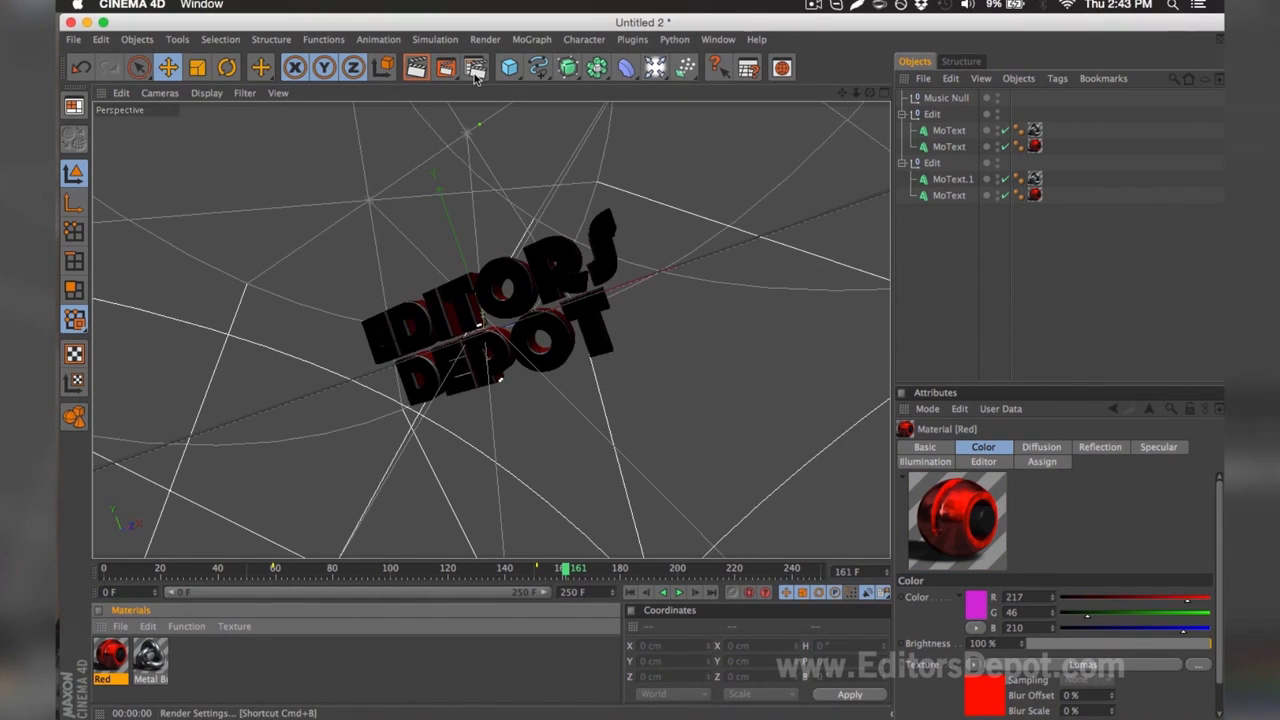
- Configure the render settings with the frame range All Frames and the PNG image format
left_click(476, 70)
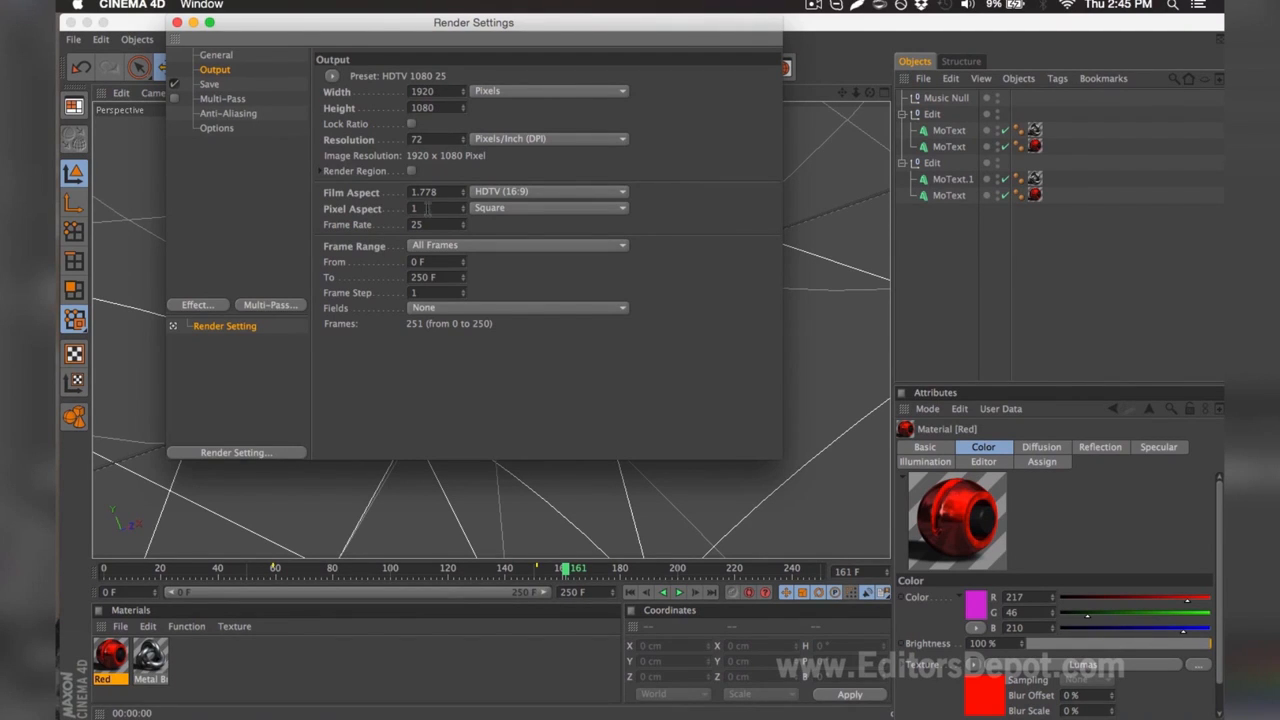
left_click(432, 246)
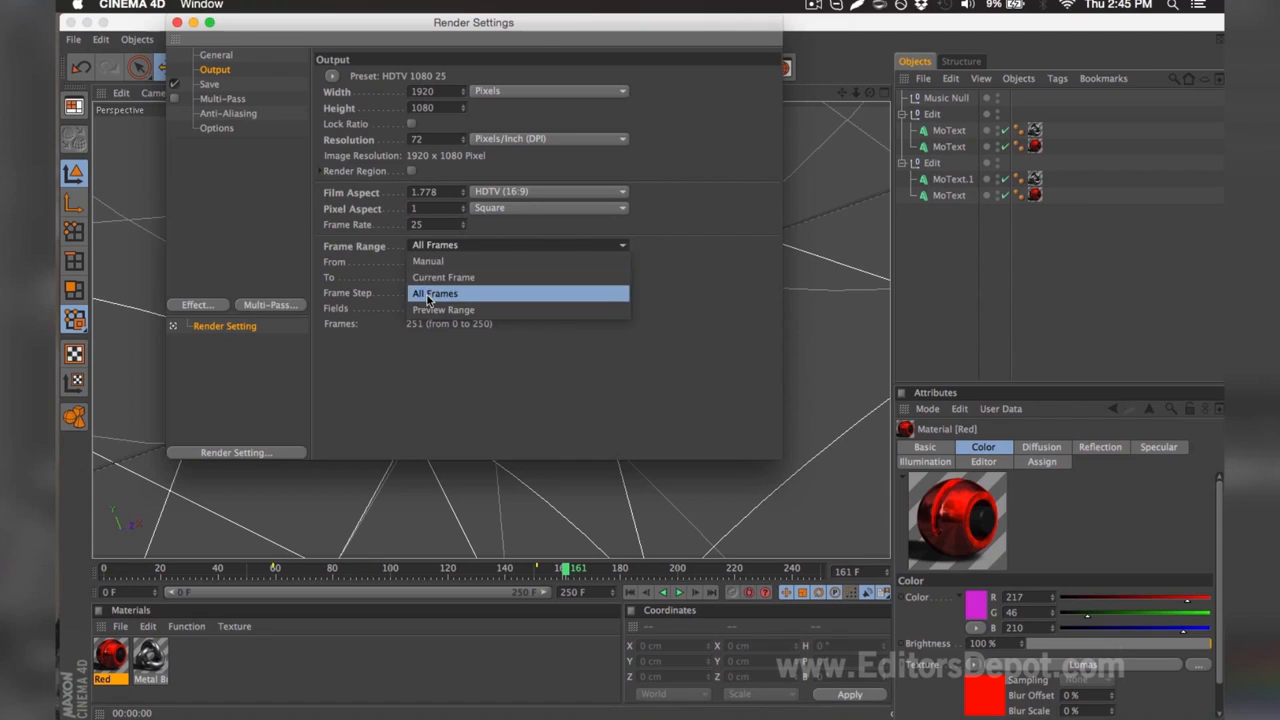
left_click(434, 293)
left_click(254, 84)
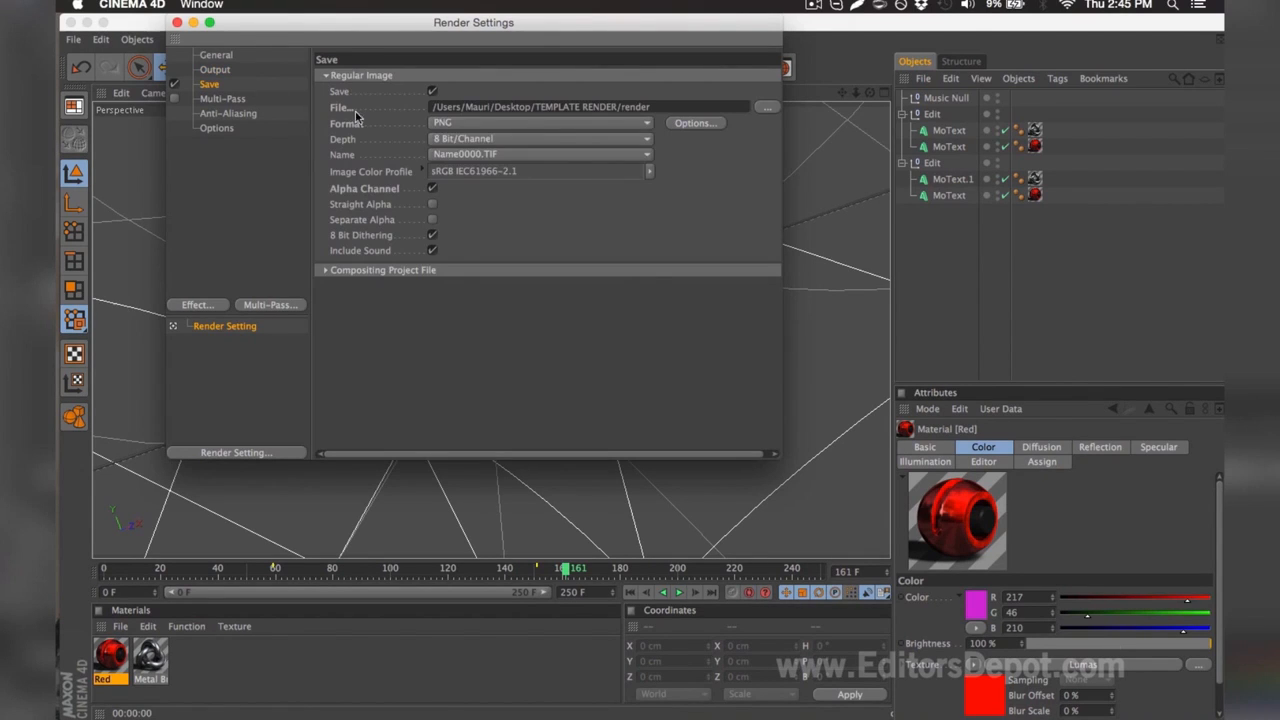
left_click(441, 123)
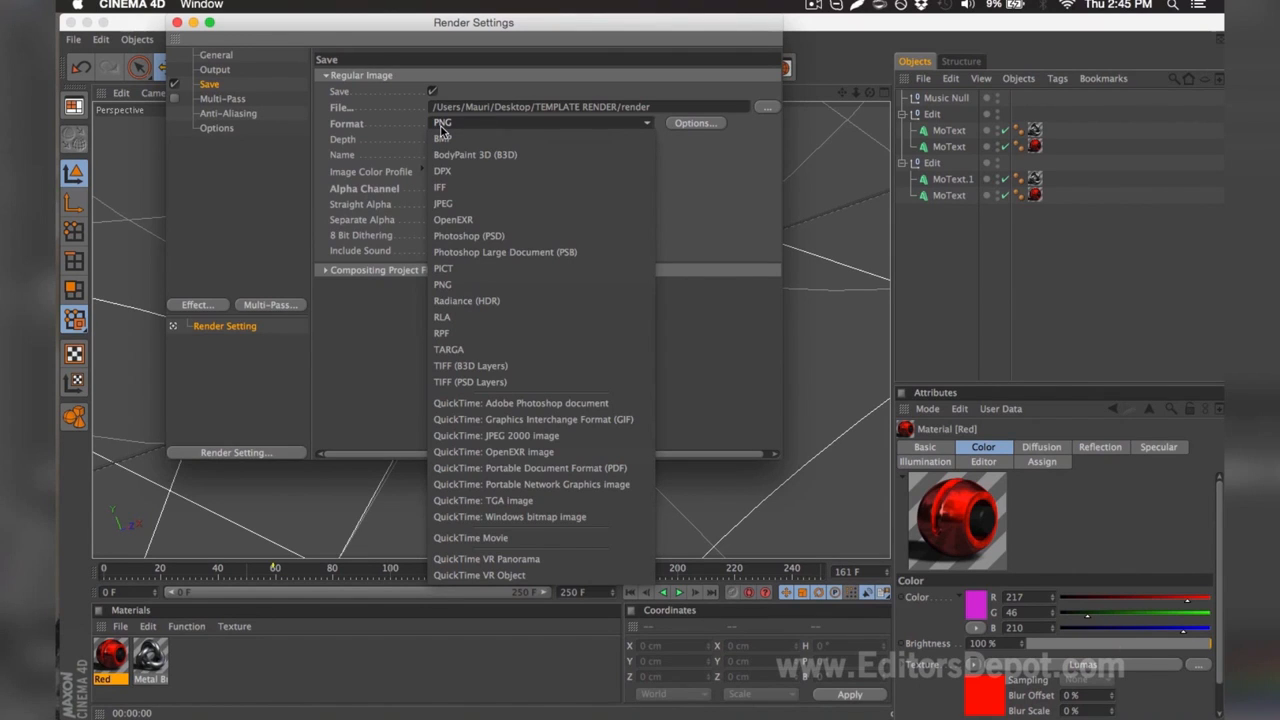
left_click(441, 124)
- Set the render output file to render in the TEMPLATE RENDER desktop folder and start rendering to the Picture Viewer
left_click(766, 107)
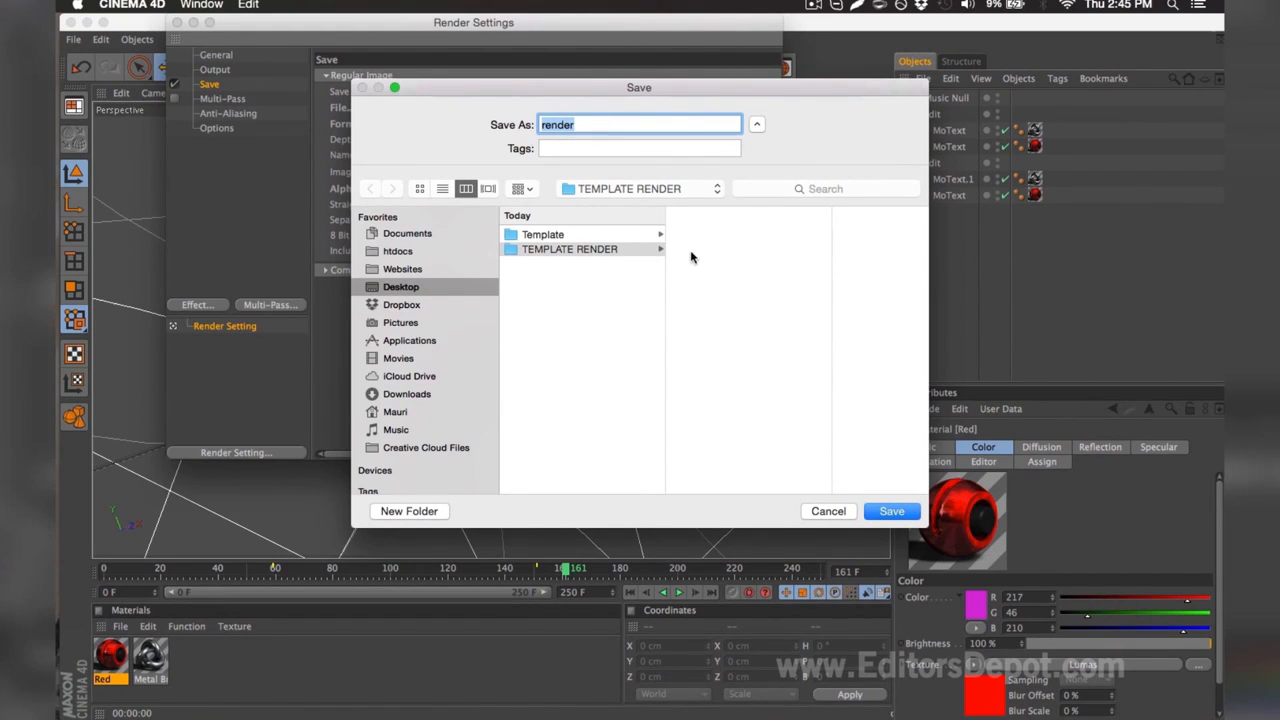
left_click_drag(584, 124, 522, 124)
left_click(577, 126)
double_click(561, 126)
key("Return")
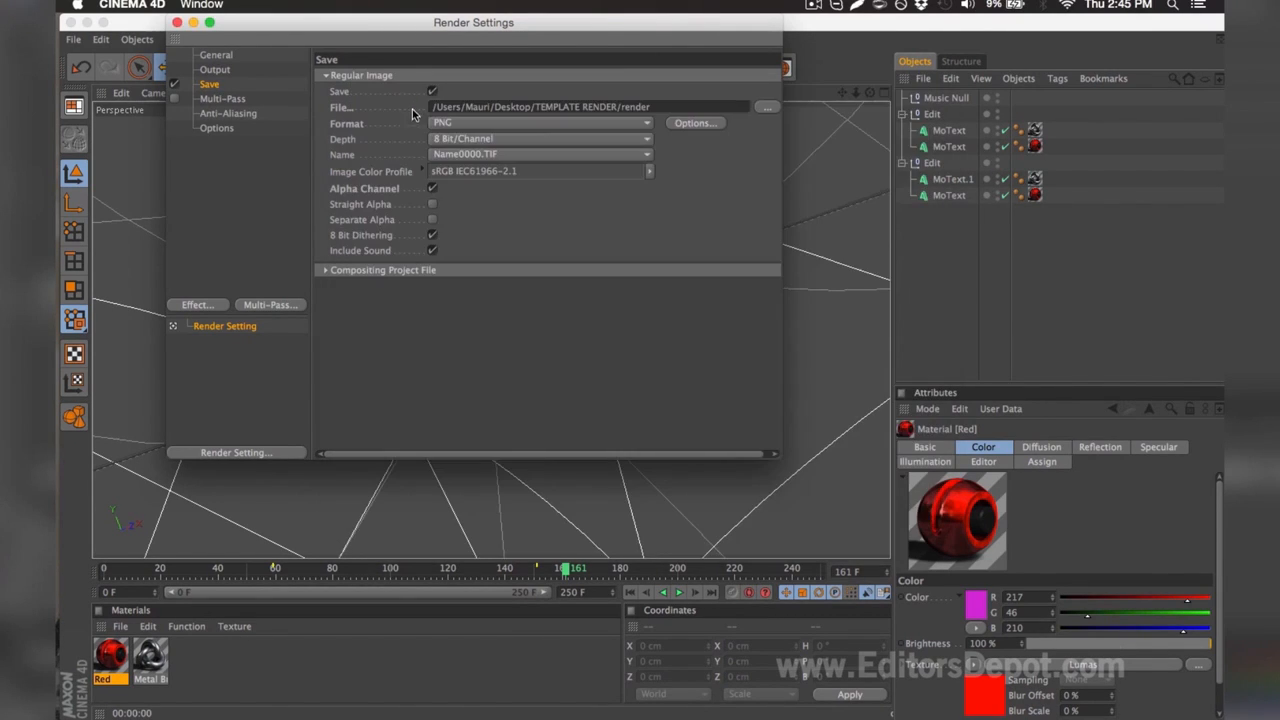
left_click(177, 23)
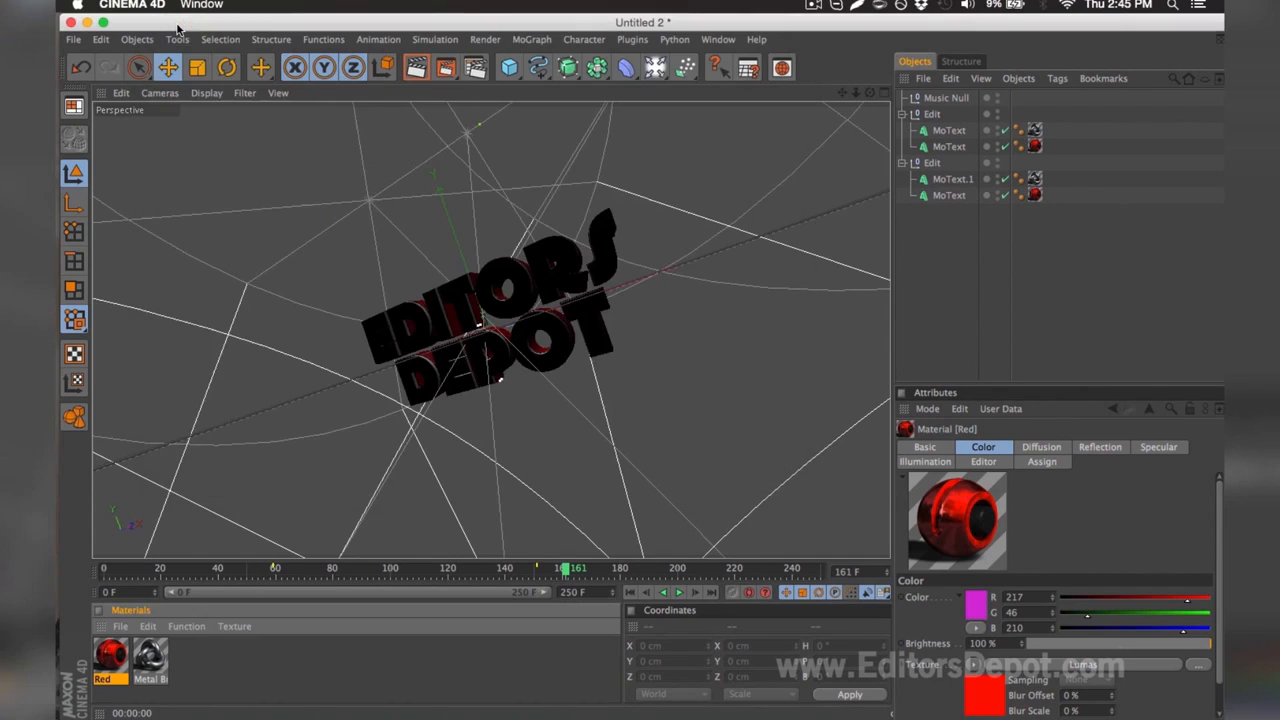
left_click(446, 68)
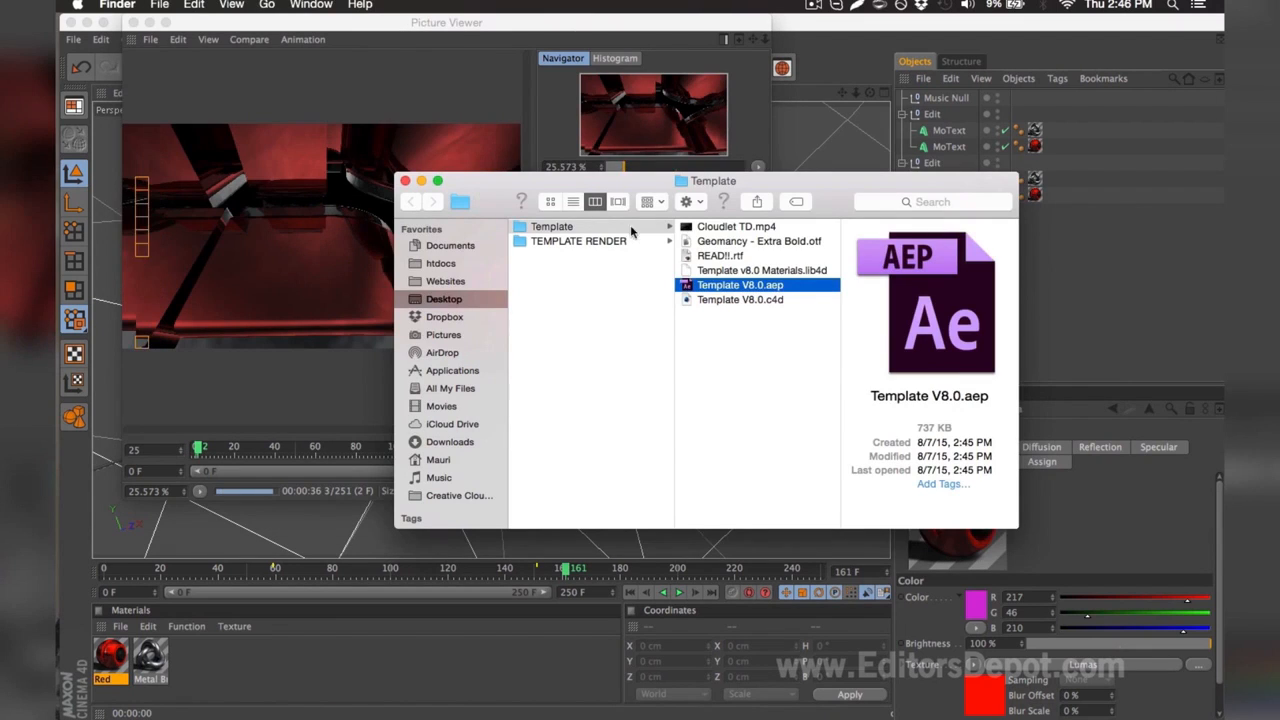
- Open the Template V8.0.aep project from the Template folder in After Effects
double_click(733, 286)
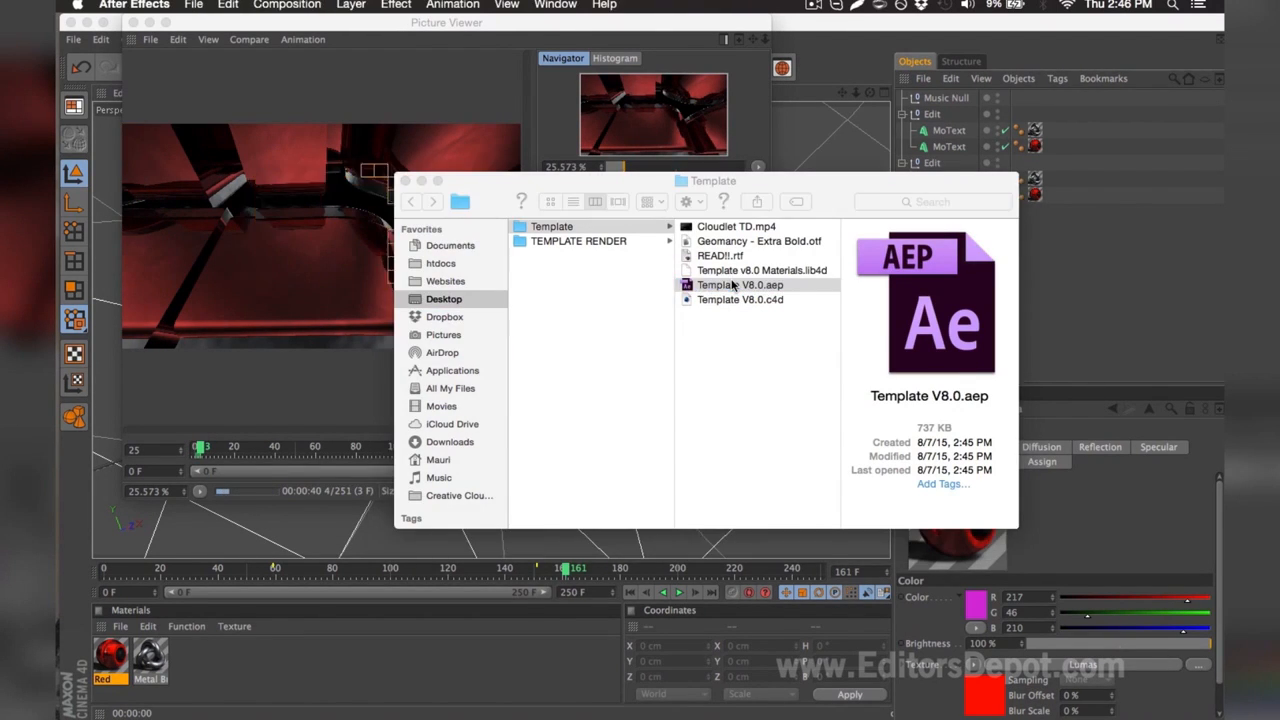
left_click(813, 396)
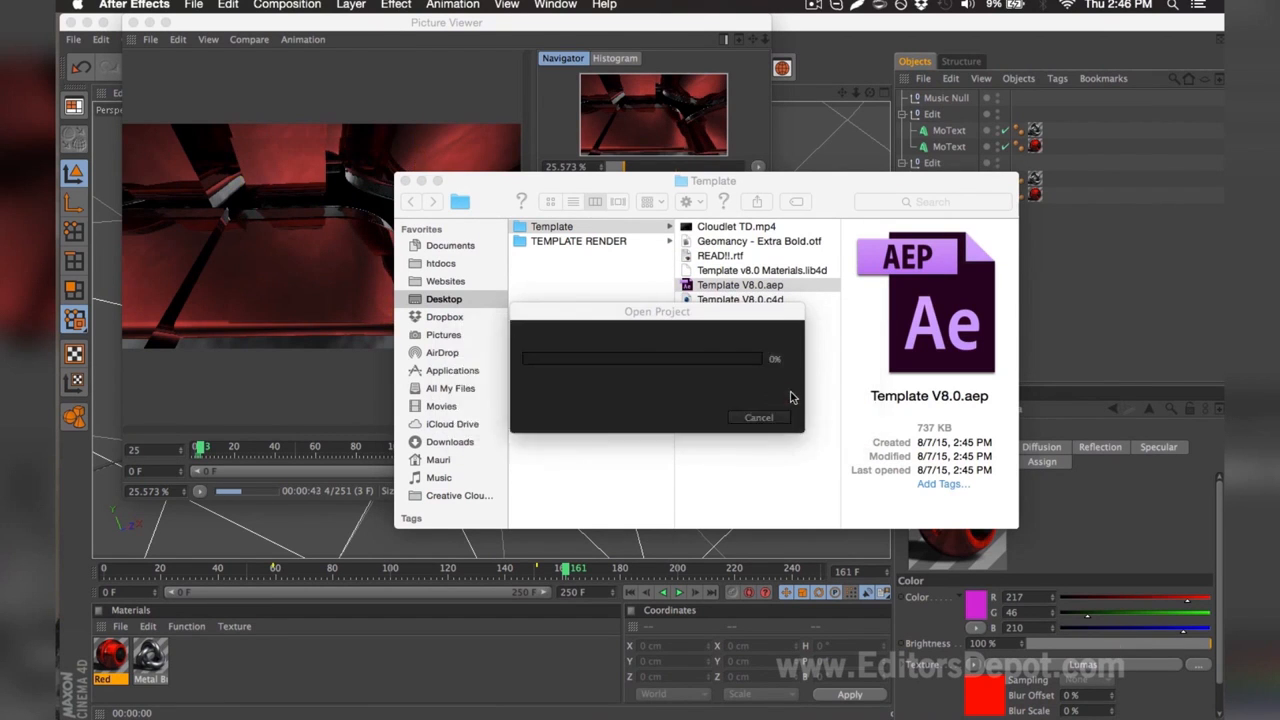
left_click(802, 397)
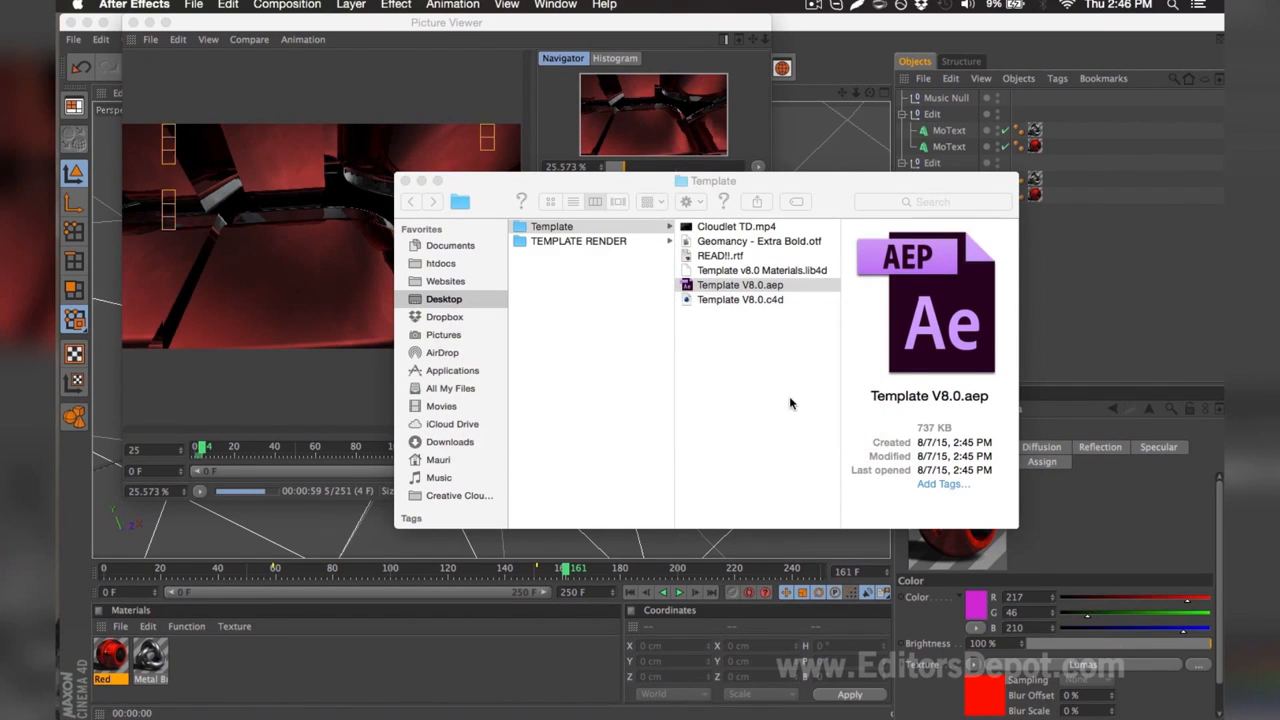